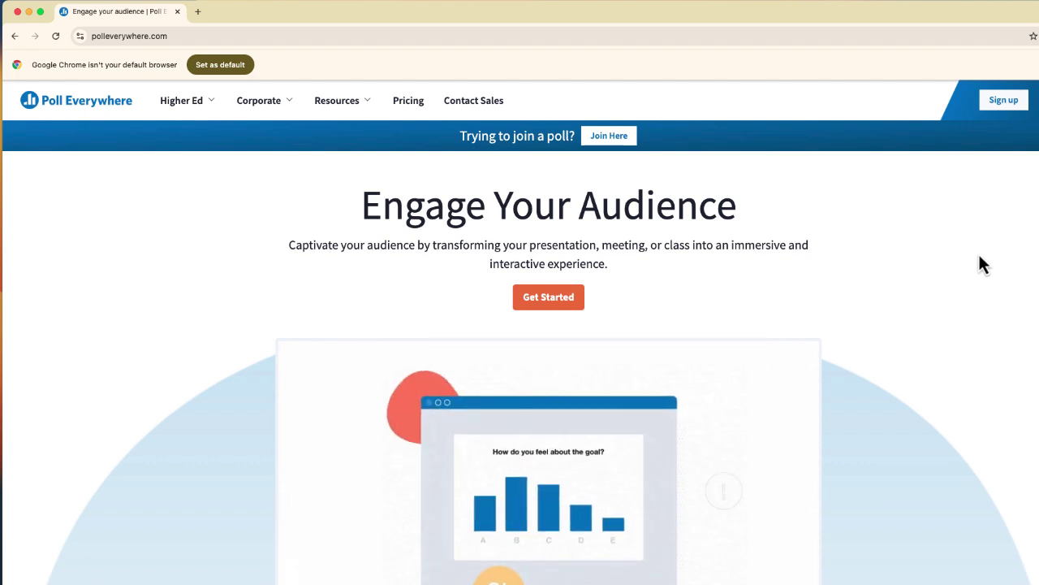
# Scroll down the Pricing page to the Higher education plans comparison table
pyautogui.scroll(-1, 981, 259)
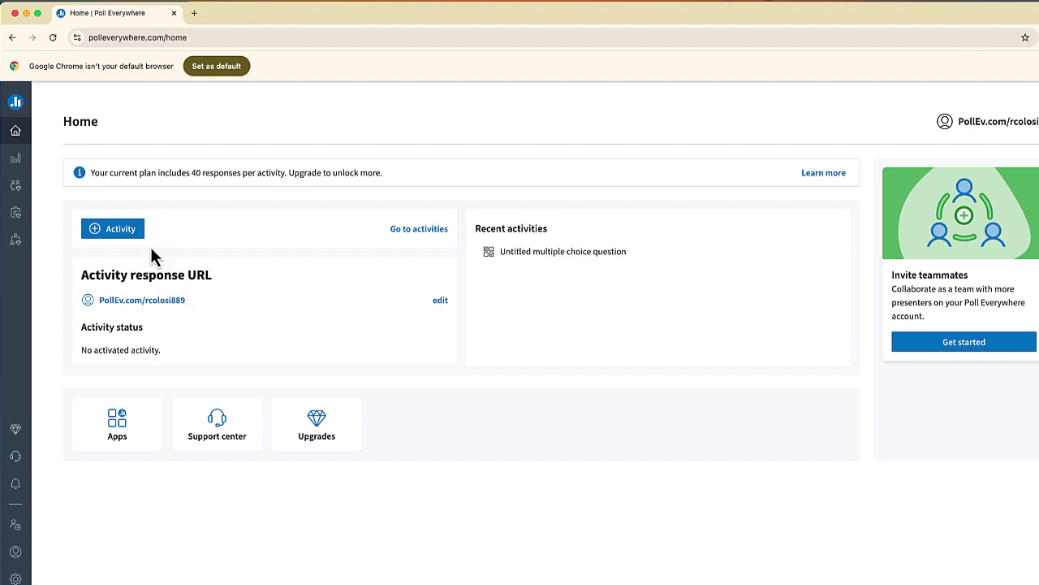
# Start a new activity and choose the Multiple choice type from the More activity types
pyautogui.click(128, 234)
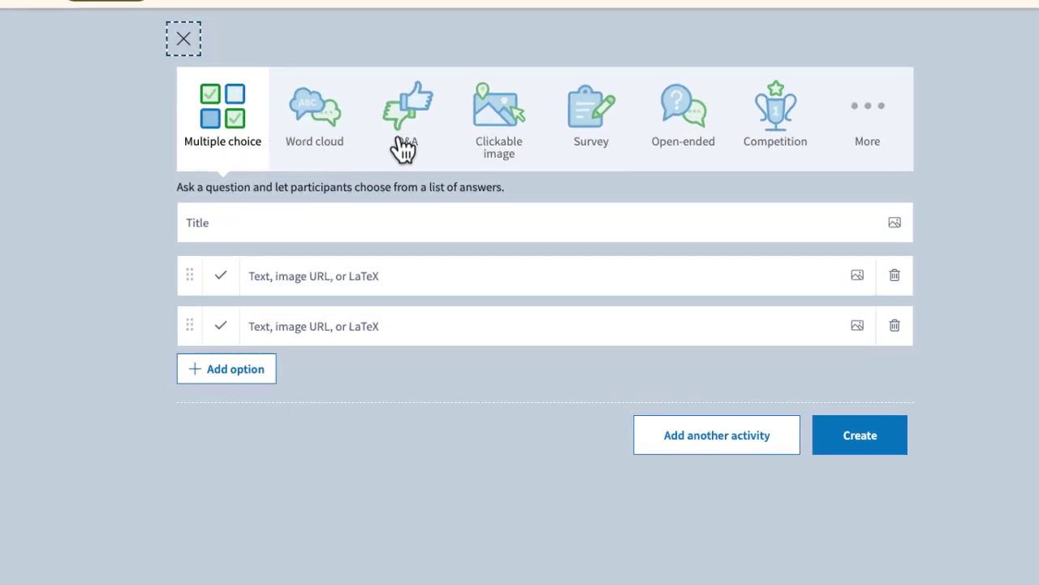
pyautogui.click(855, 116)
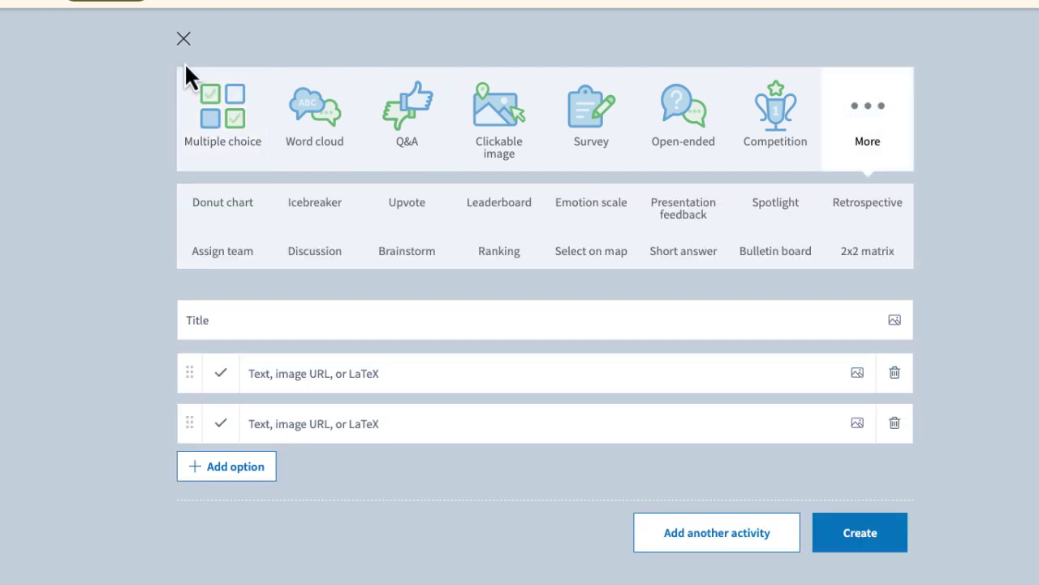
pyautogui.click(218, 101)
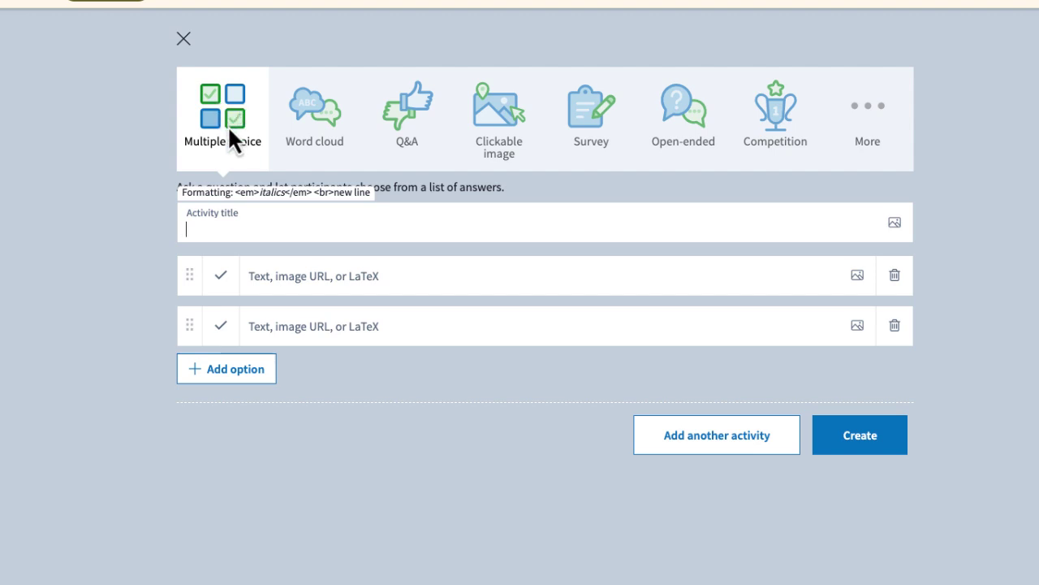
# Paste the first phone-usage question with four time-range answers, then add the second and third questions
pyautogui.click(230, 128)
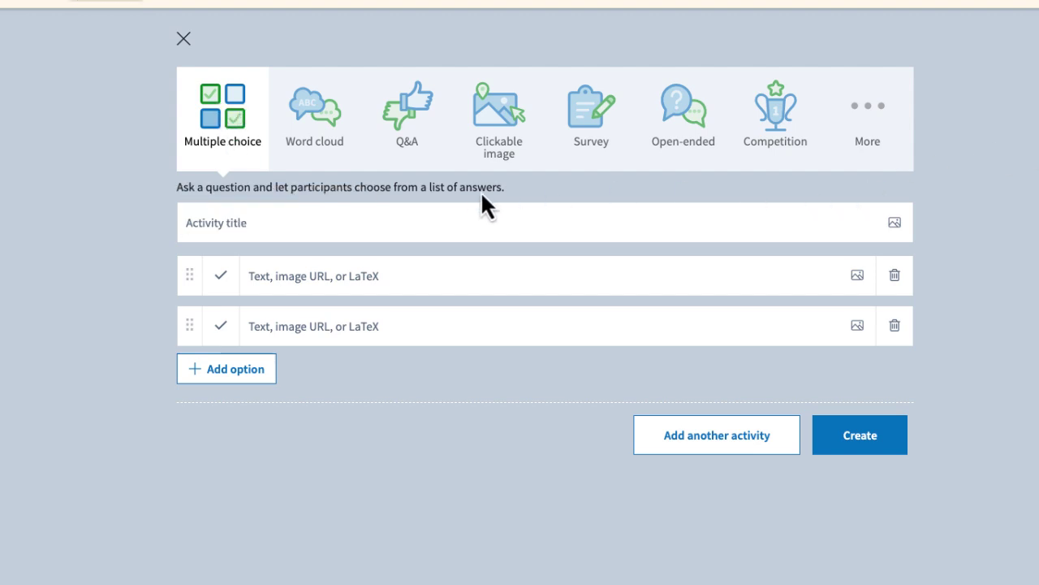
pyautogui.click(260, 221)
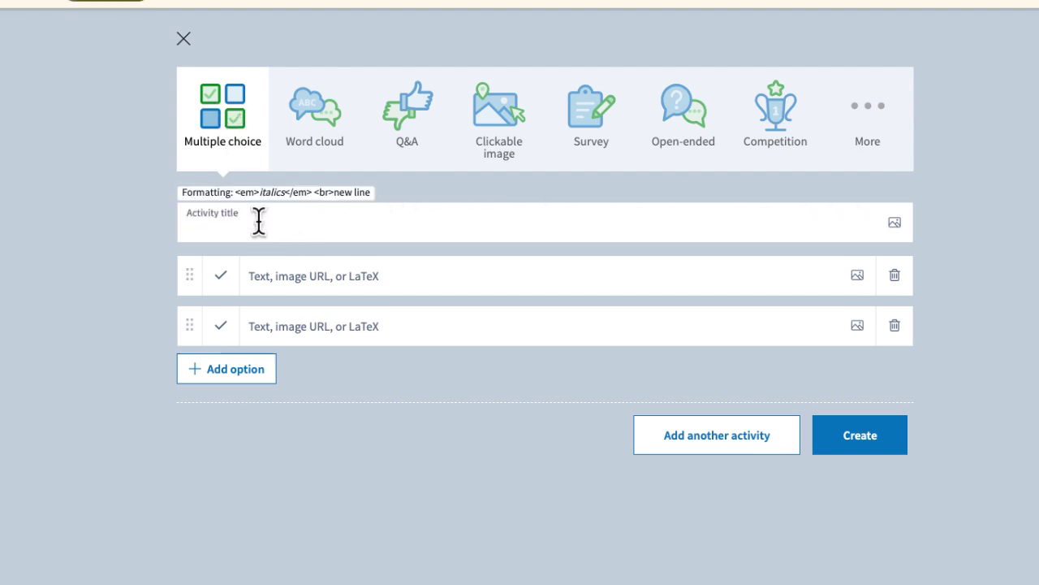
pyautogui.write('How much time do you typically spend on your phone each day?')
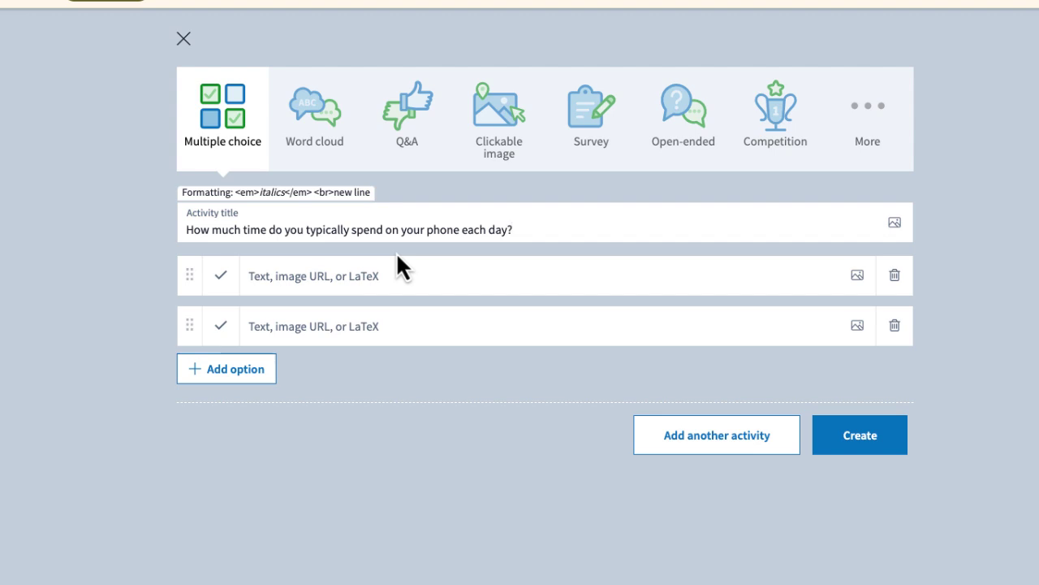
pyautogui.press('Tab')
pyautogui.write('Less than 1 hour 1–2 hours 3–4 hours 5 or more hours')
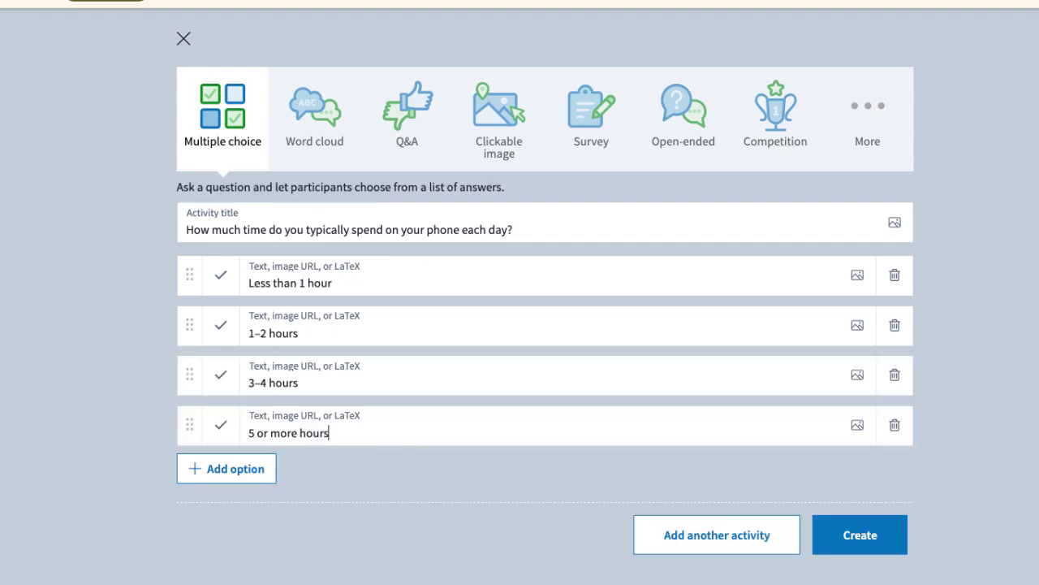
pyautogui.click(704, 550)
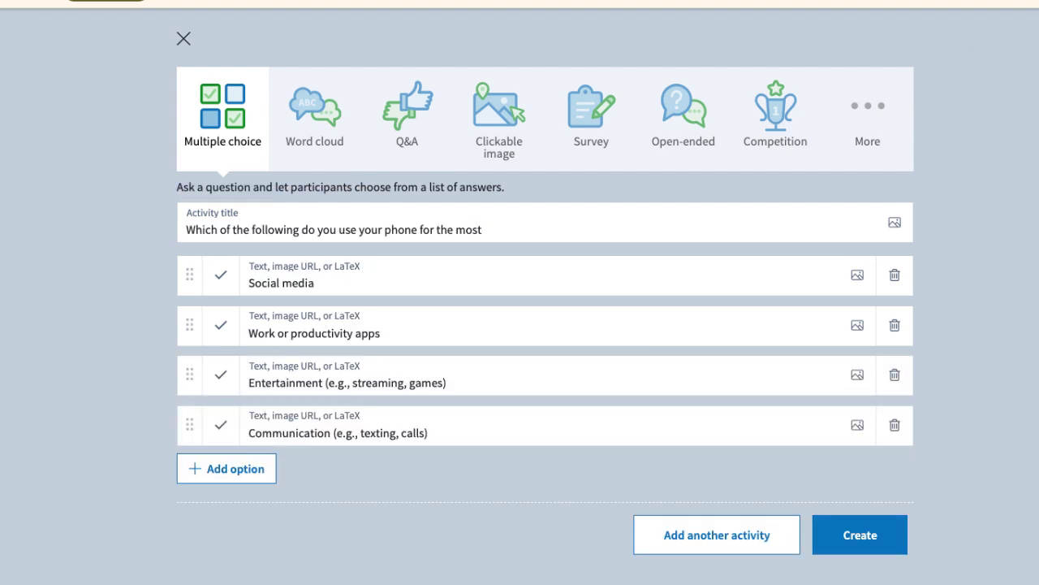
pyautogui.click(735, 541)
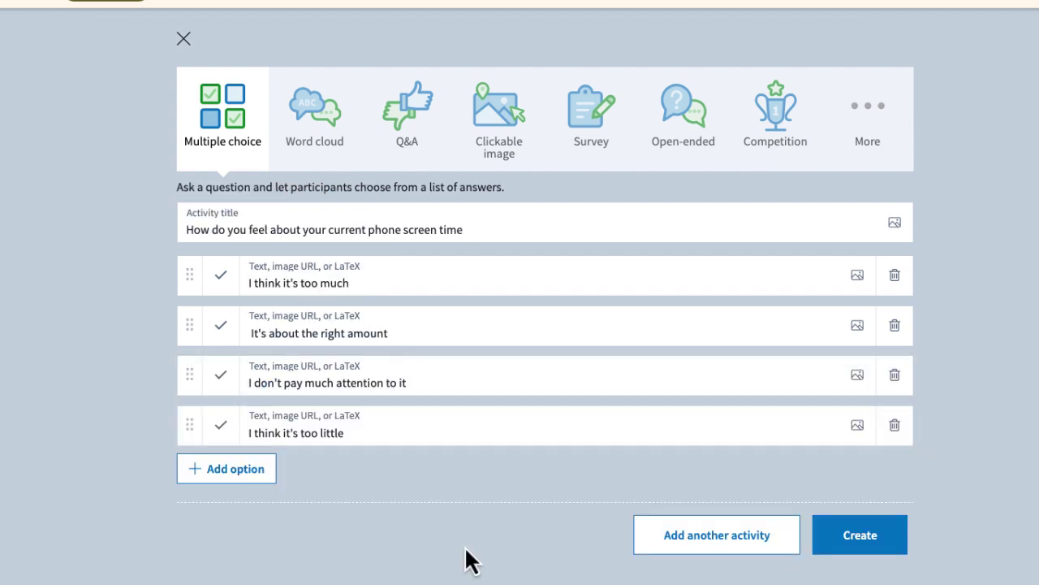
# Create the phone-usage polls and expand 'How people can respond' for the phone-time question
pyautogui.click(860, 535)
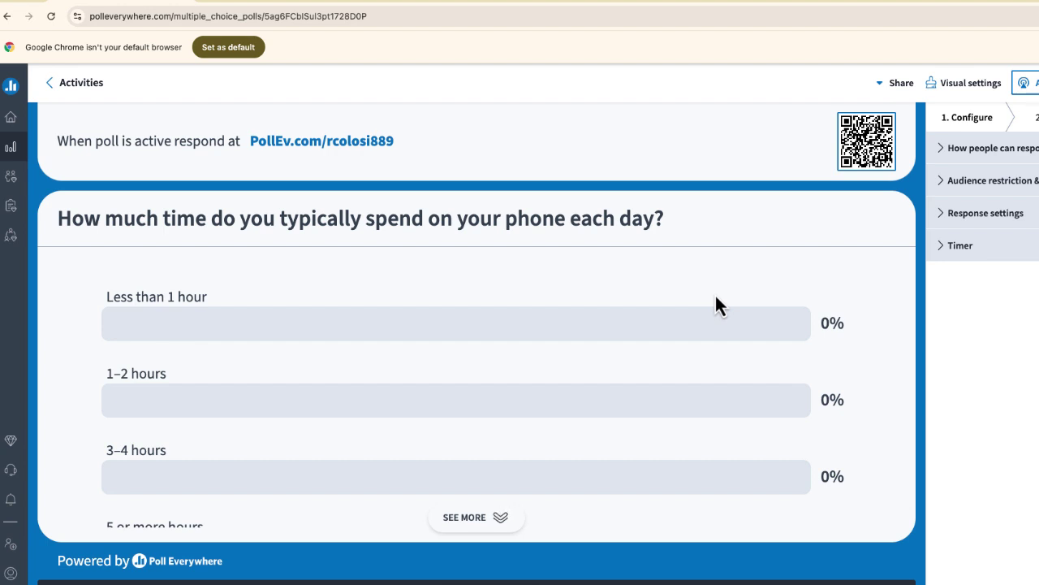
pyautogui.click(944, 149)
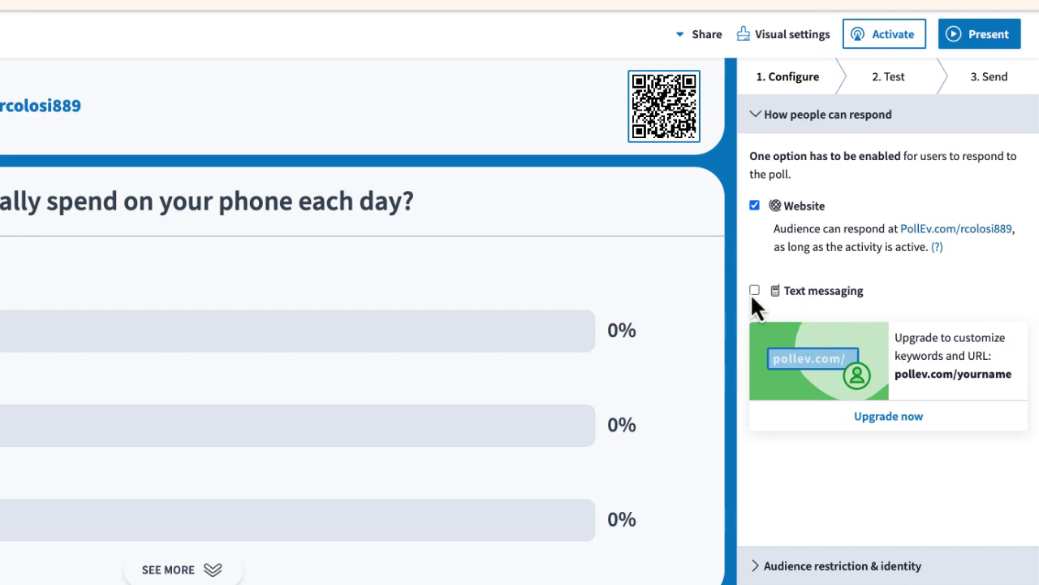
# Set the phone-time poll's participant identity to Completely anonymous and confirm the change
pyautogui.scroll(-1, 771, 307)
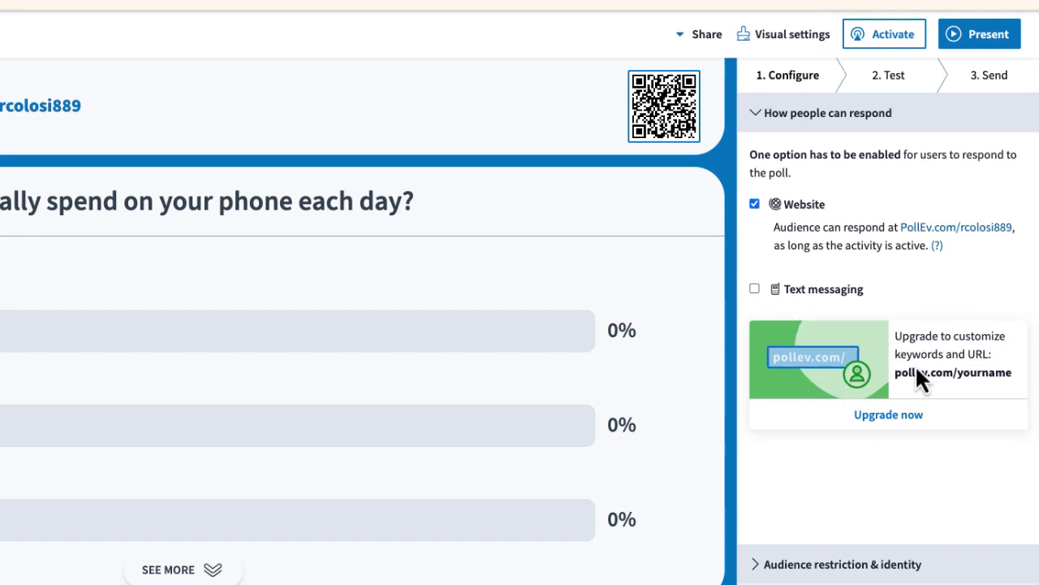
pyautogui.click(766, 567)
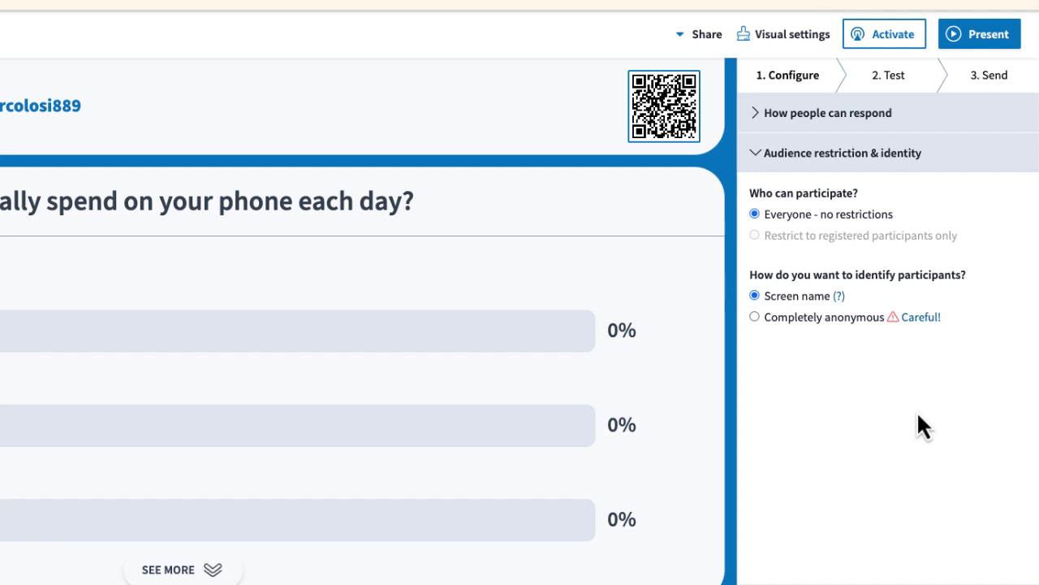
pyautogui.click(756, 319)
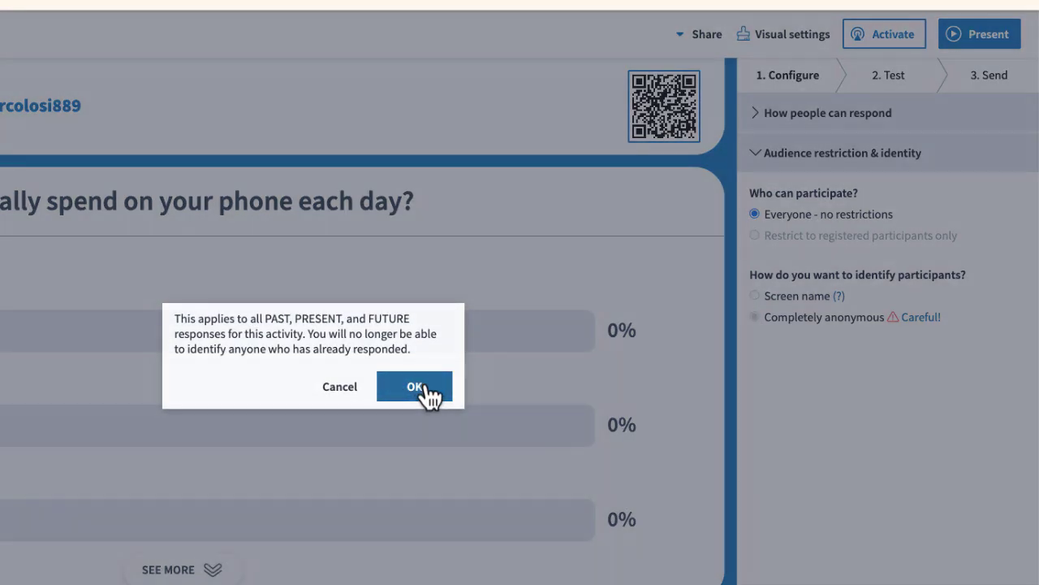
pyautogui.click(416, 387)
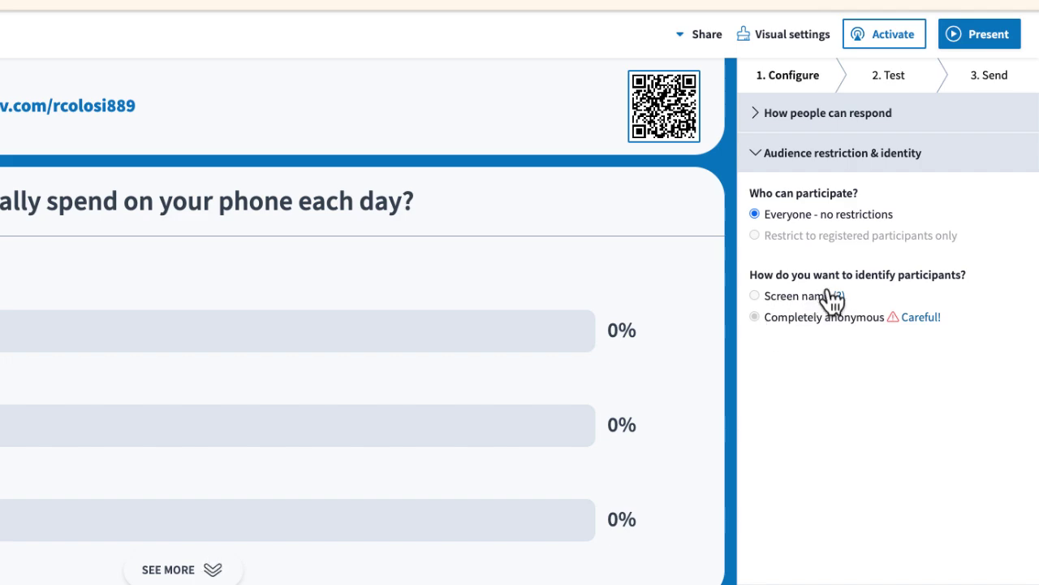
pyautogui.moveTo(839, 298)
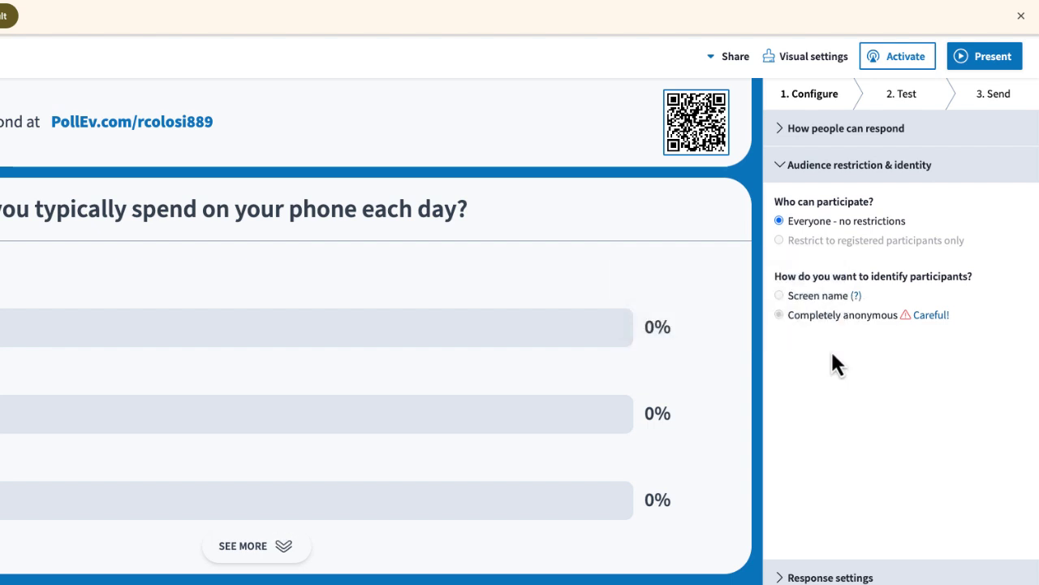
pyautogui.click(782, 576)
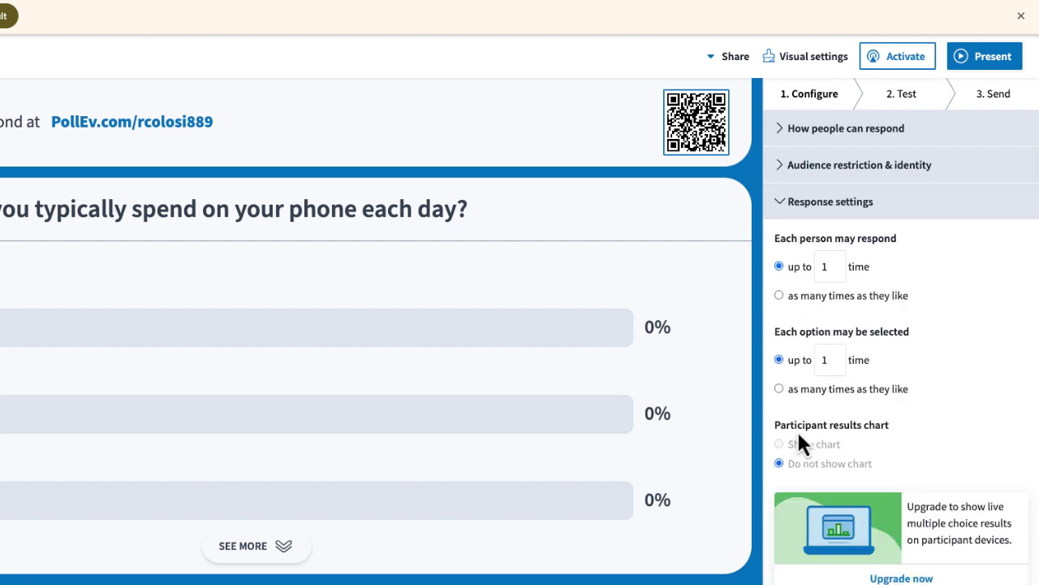
pyautogui.click(784, 208)
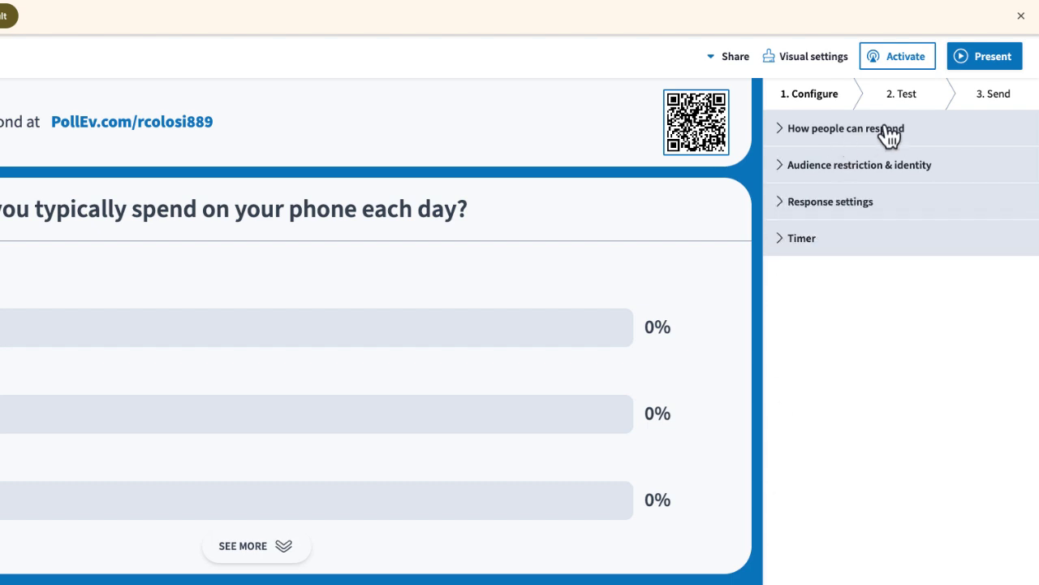
pyautogui.click(913, 104)
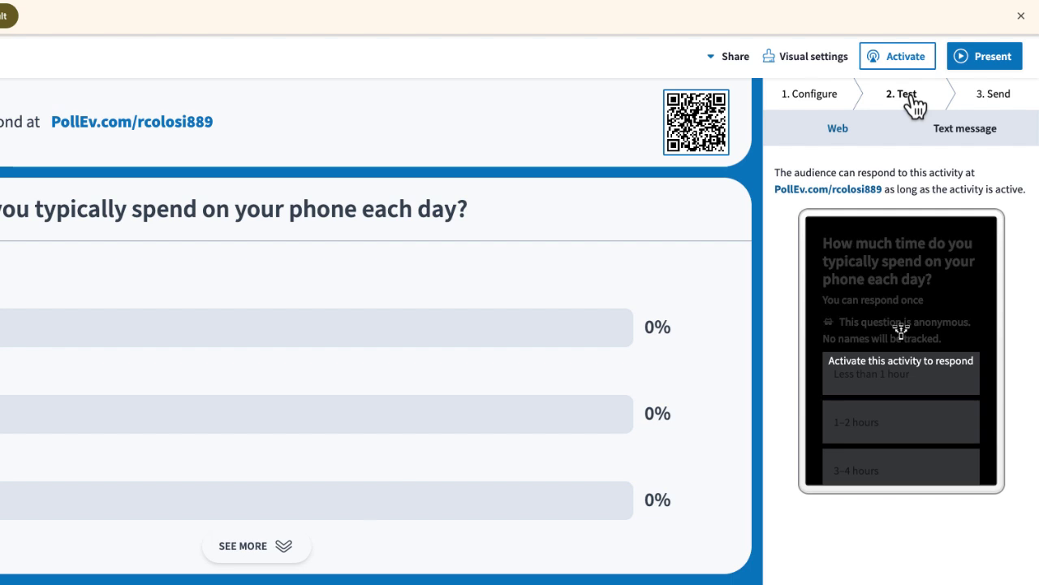
pyautogui.click(817, 102)
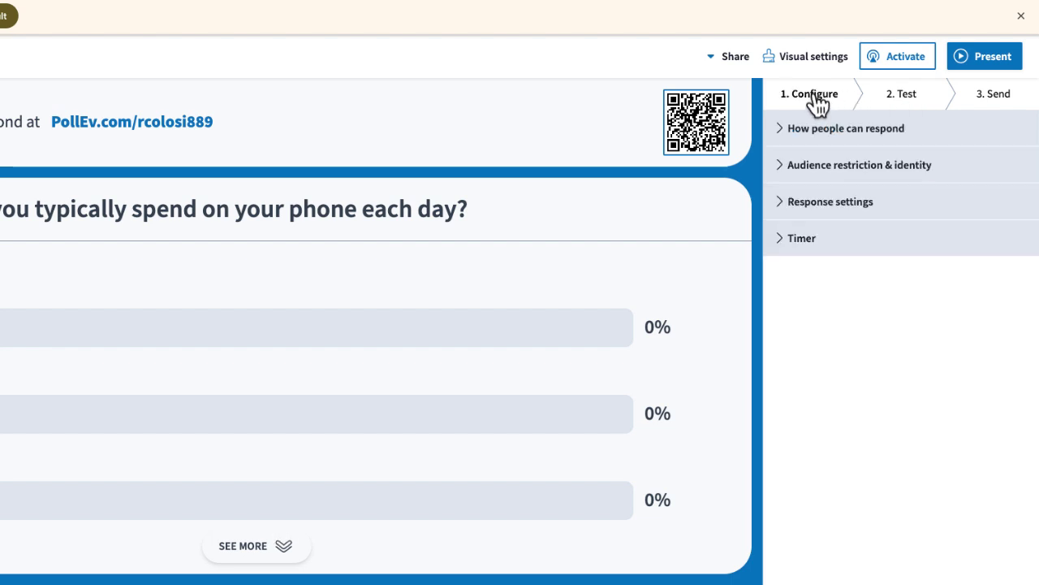
# Activate the phone-time poll so it accepts responses
pyautogui.click(916, 70)
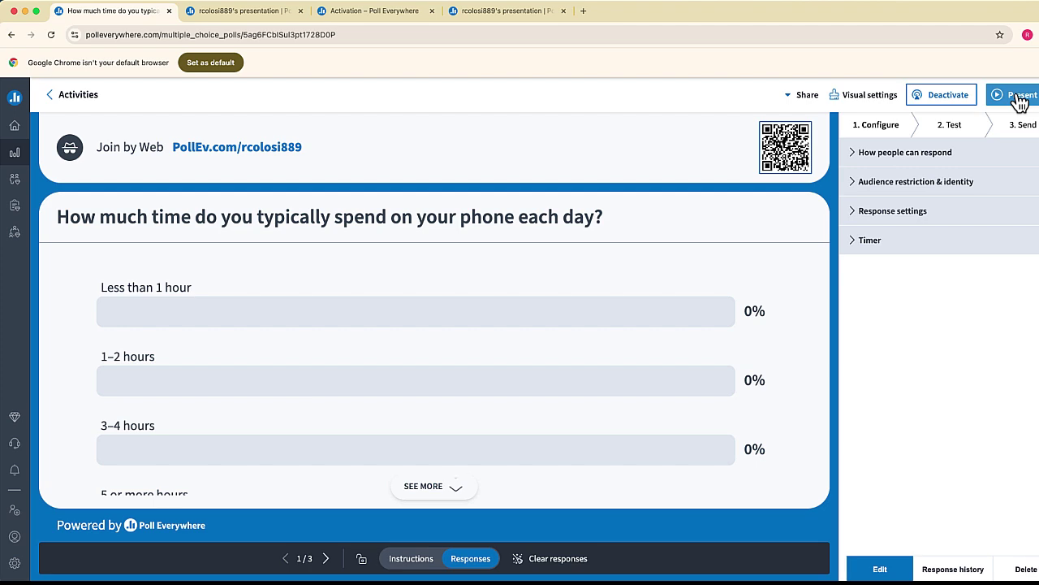
# Present the phone-time poll in full screen
pyautogui.click(1020, 97)
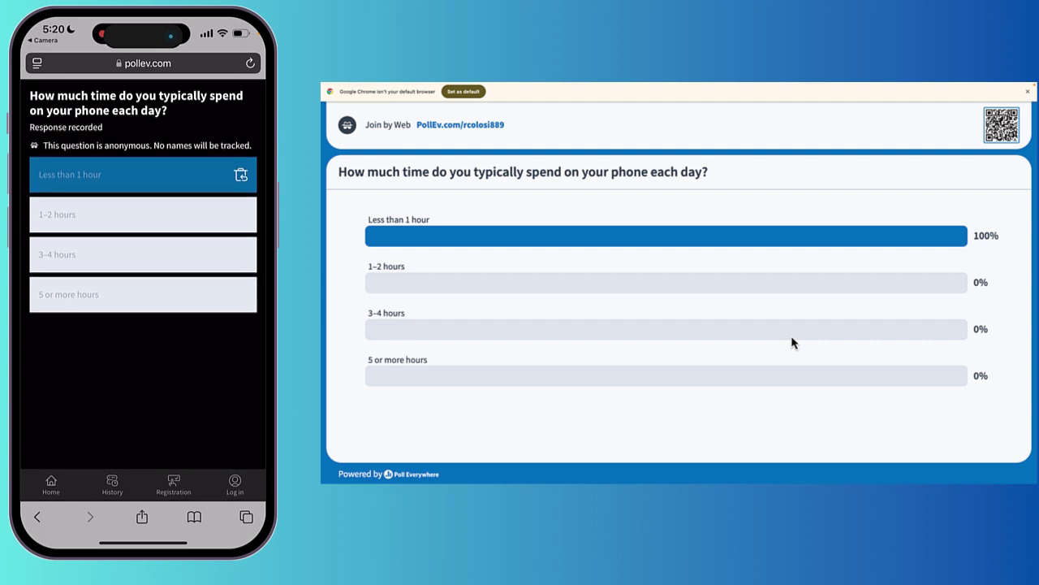
# Advance the presentation to the second question, then to the third screen-time question
pyautogui.click(77, 290)
pyautogui.press('Right')
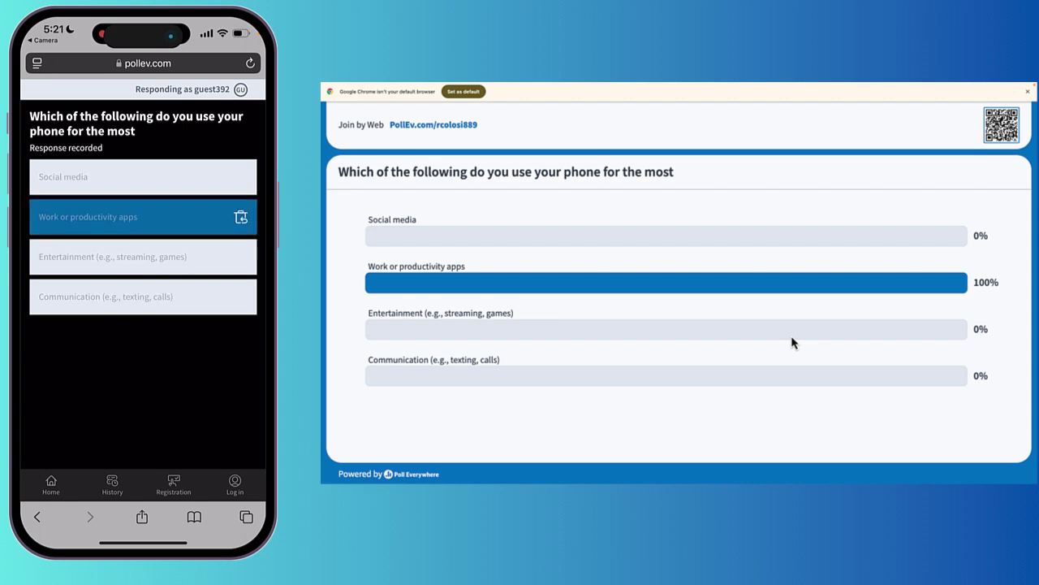
pyautogui.press('Right')
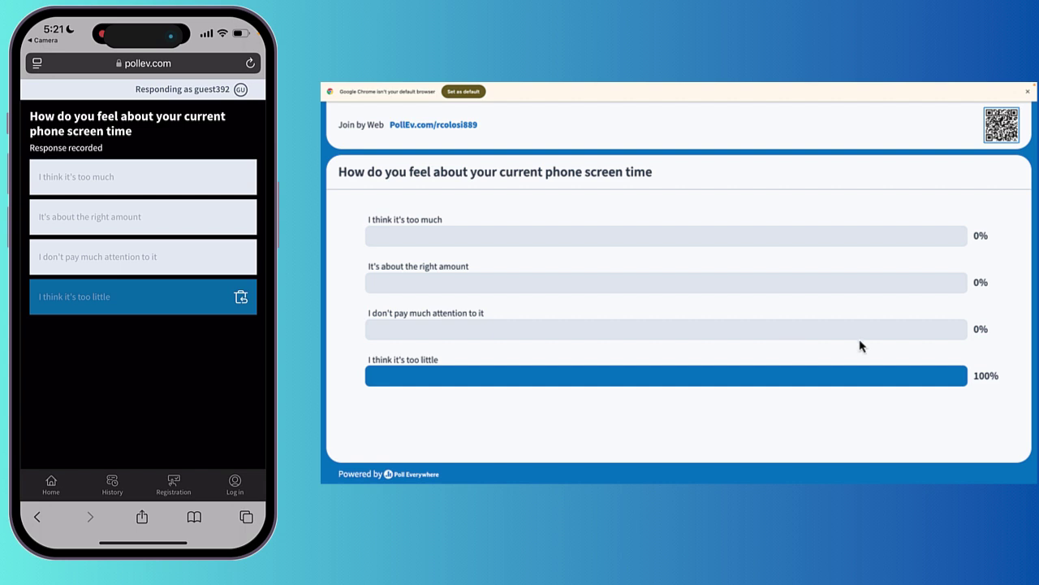
# Dismiss the default-browser notice shown above the poll
pyautogui.click(1029, 93)
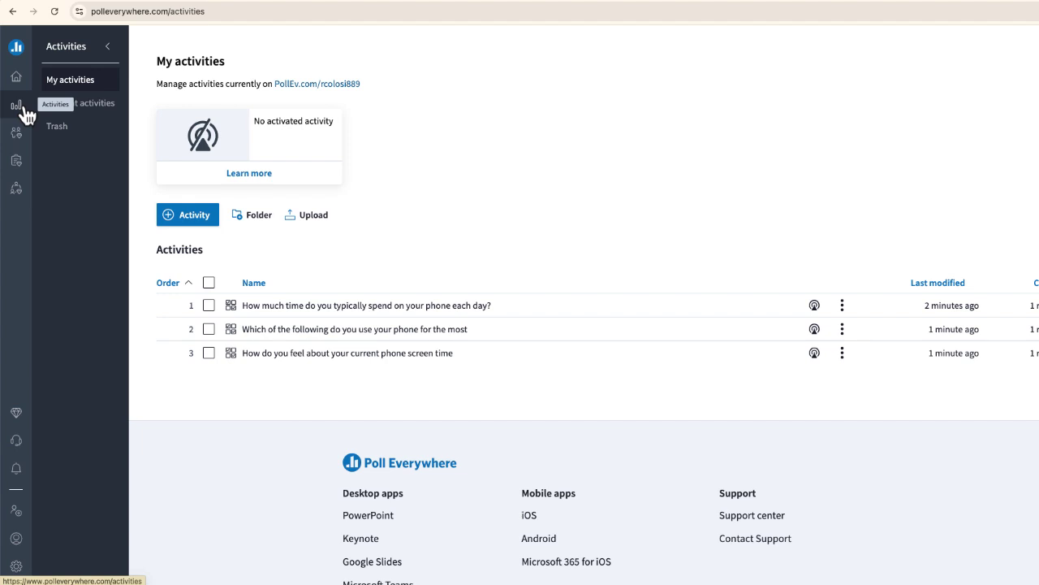
# Open the phone-time question and view its Response history
pyautogui.click(348, 312)
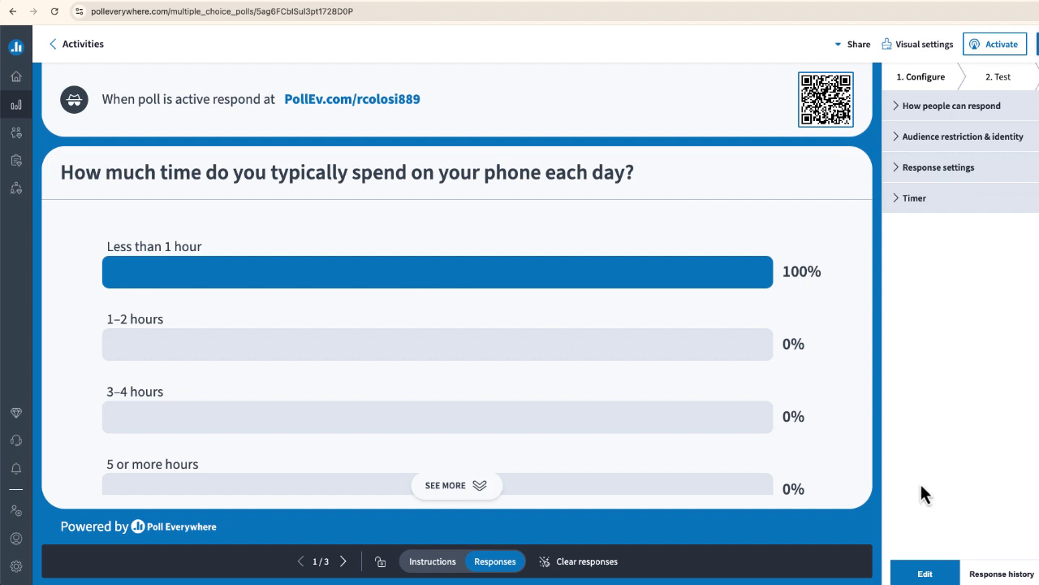
pyautogui.click(999, 574)
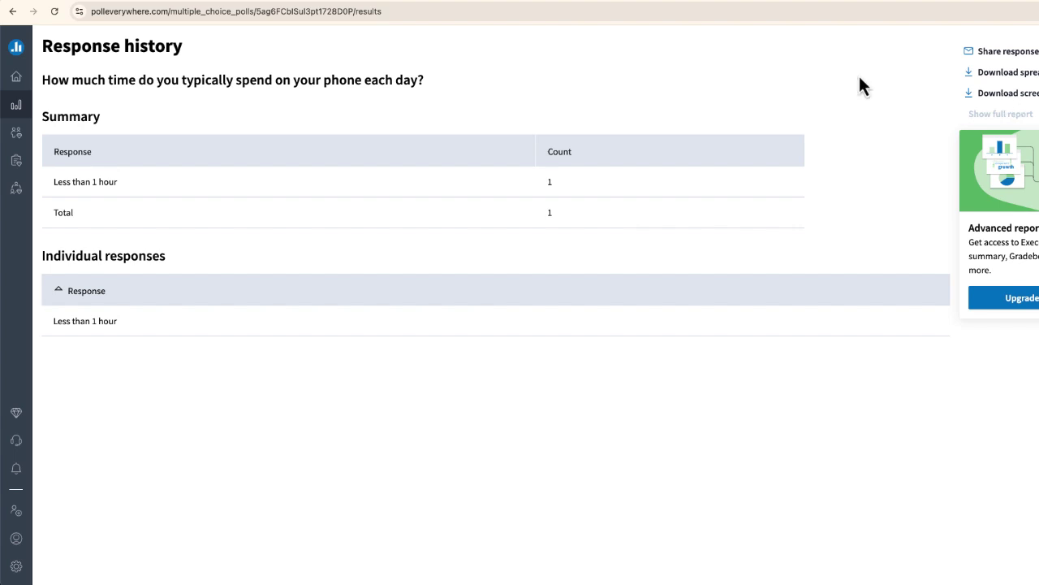
# Go back to the Home page to see the three phone questions under recent activities
pyautogui.click(29, 57)
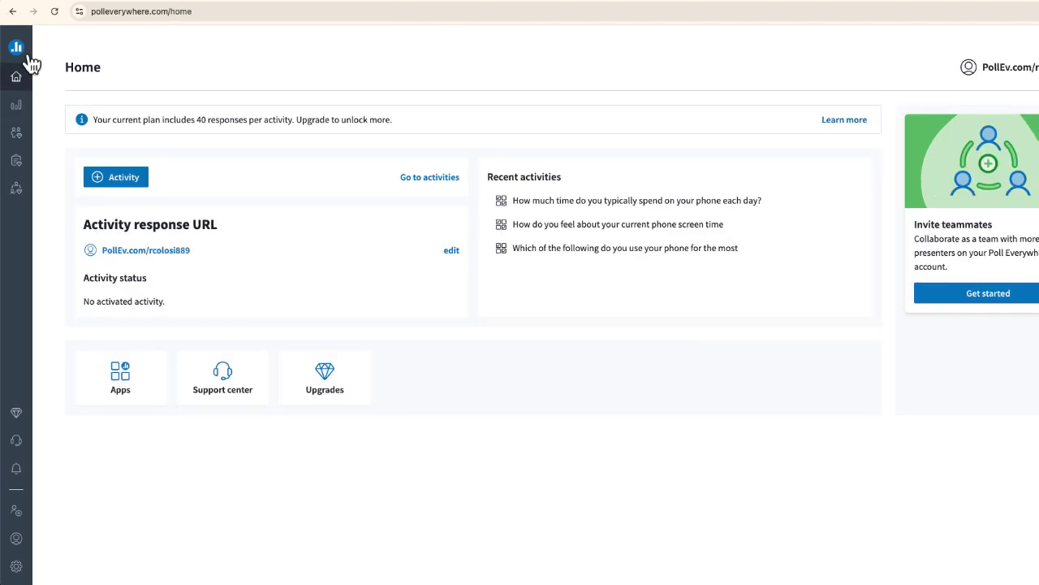